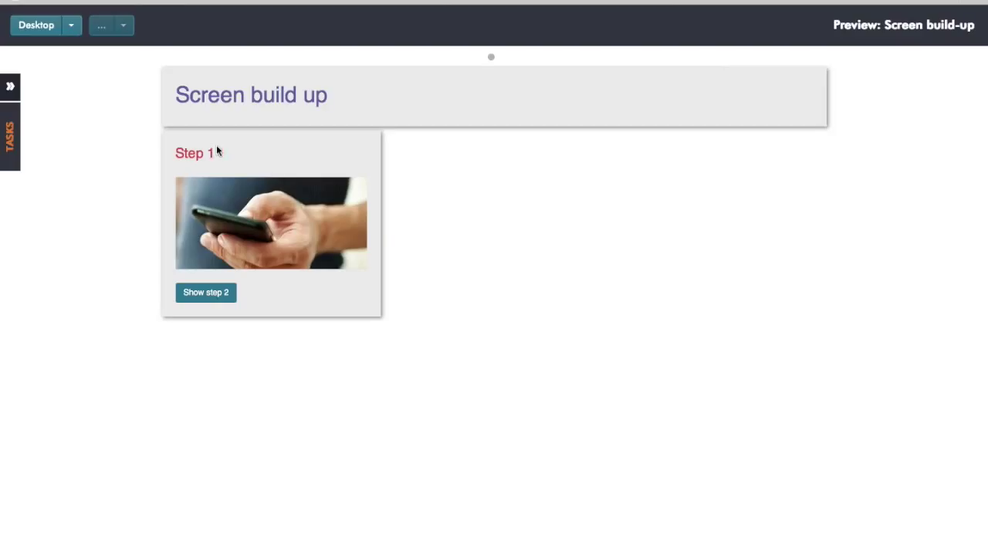
Step: Reveal steps 2 and 3 in the screen preview, and select the Show step 2 and Show step 3 buttons in the topic editor
{"action": "left_click", "coordinate": [224, 296]}
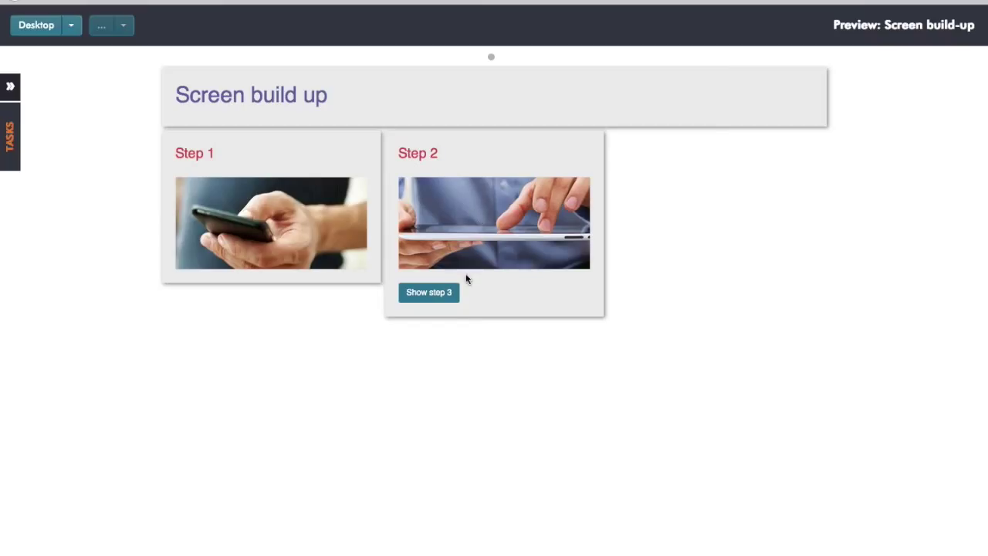
{"action": "left_click", "coordinate": [429, 293]}
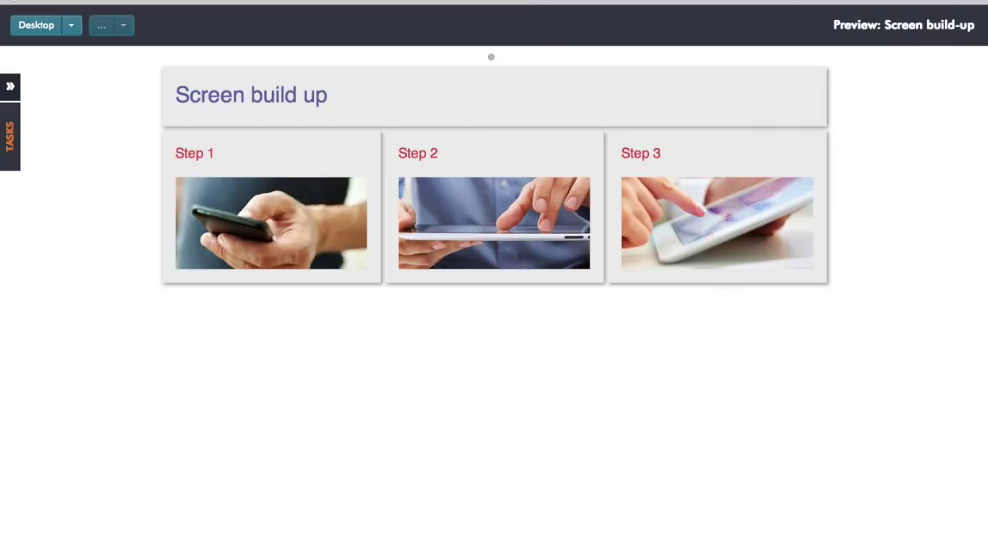
{"action": "key", "text": "Escape"}
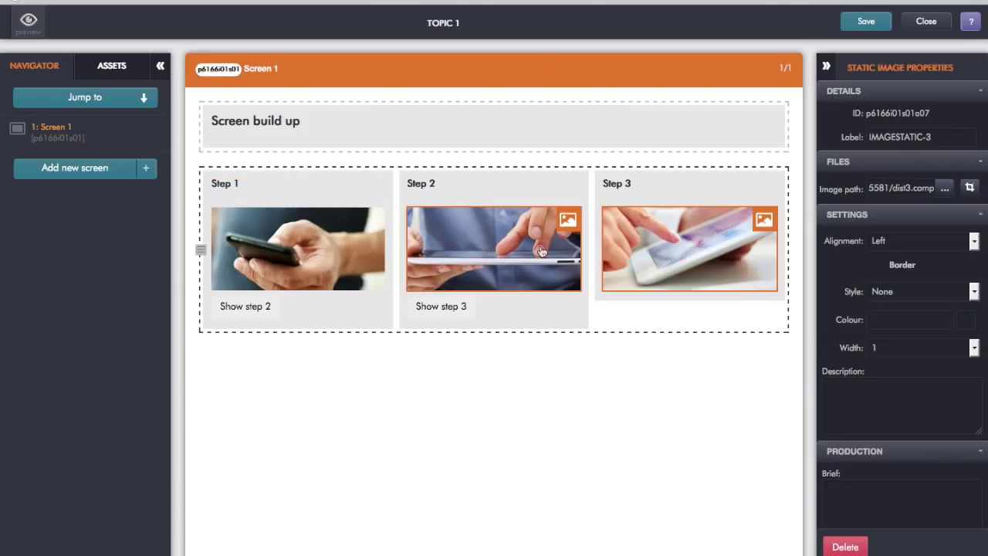
{"action": "left_click", "coordinate": [260, 310]}
{"action": "left_click", "coordinate": [428, 307]}
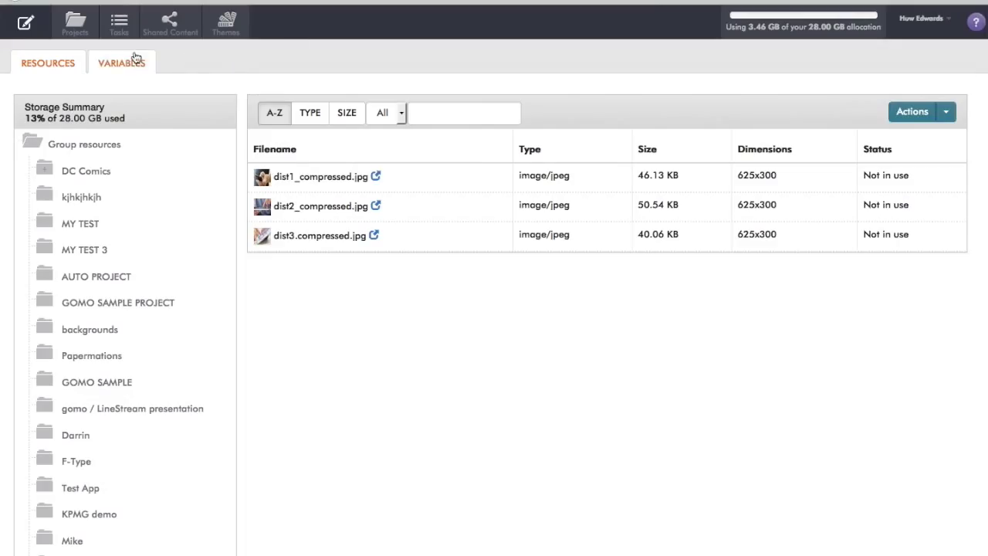
Step: Open the variables of the Screen build-up project and examine the step and button variables with their default values
{"action": "left_click", "coordinate": [89, 37]}
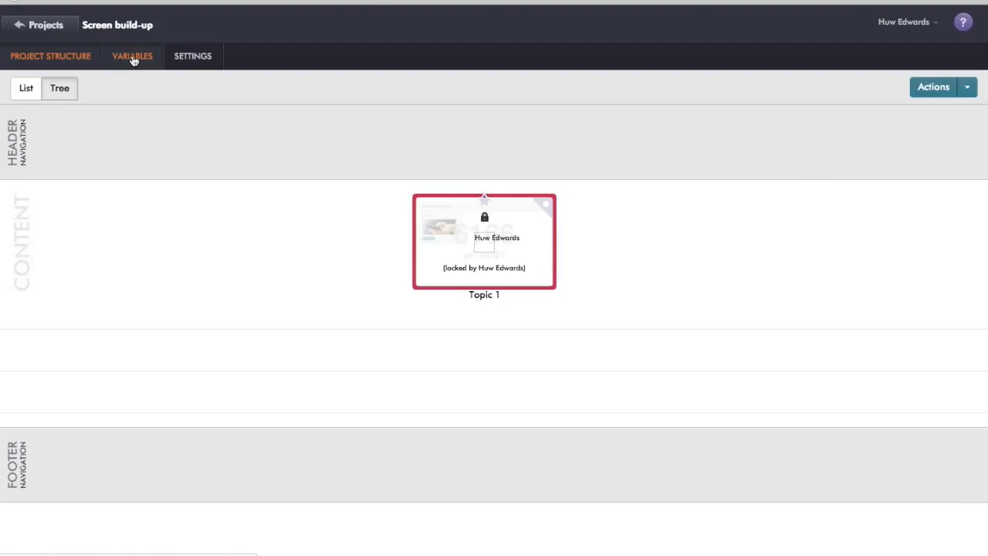
{"action": "left_click", "coordinate": [133, 61]}
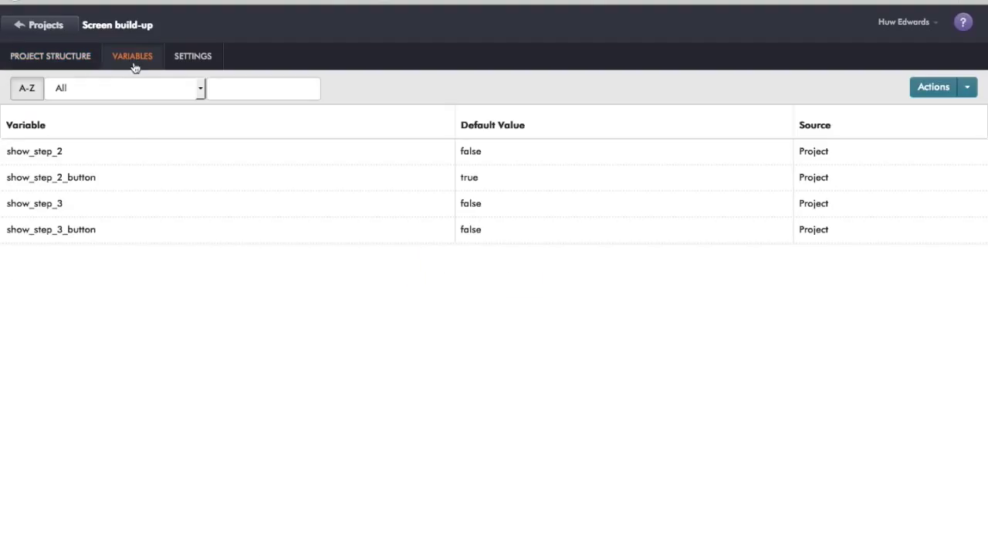
{"action": "left_click", "coordinate": [108, 154]}
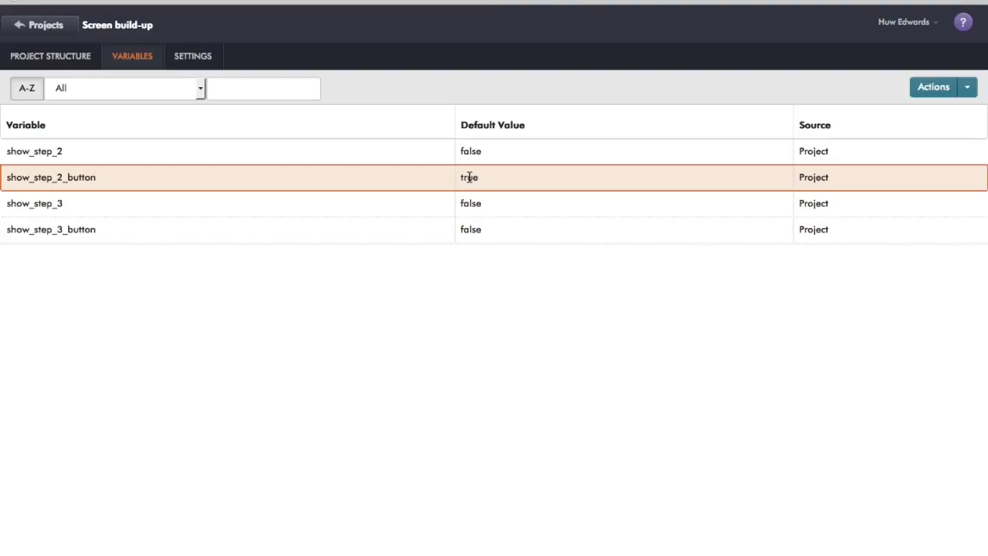
{"action": "left_click", "coordinate": [386, 230]}
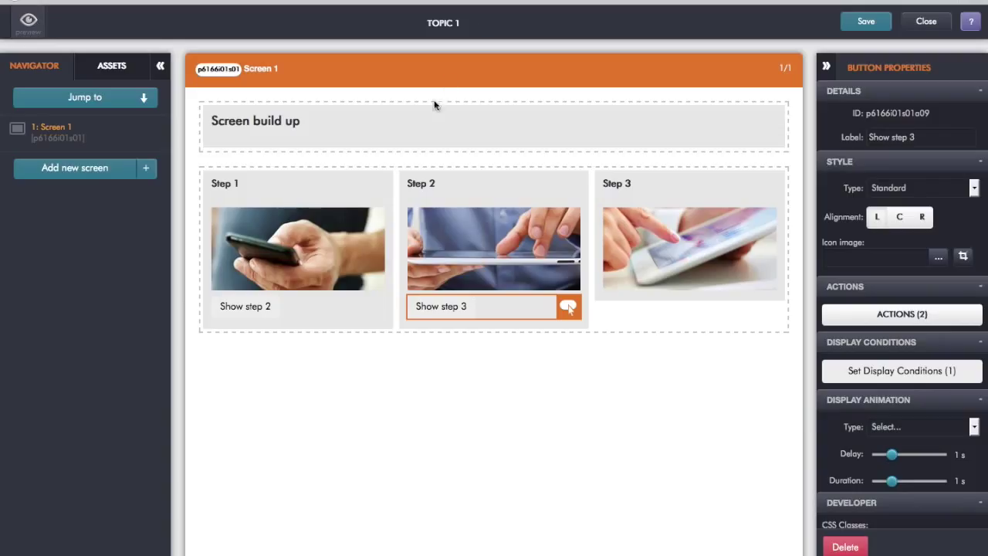
Step: Inspect the Step 1 heading and image in the topic editor, and review the display condition of the Show step 2 button
{"action": "left_click", "coordinate": [283, 193]}
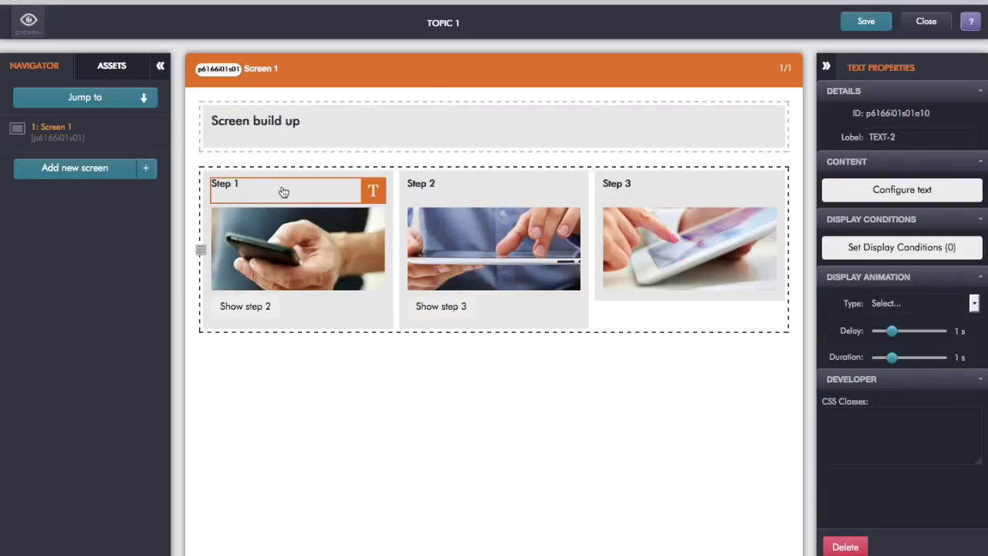
{"action": "left_click", "coordinate": [300, 230]}
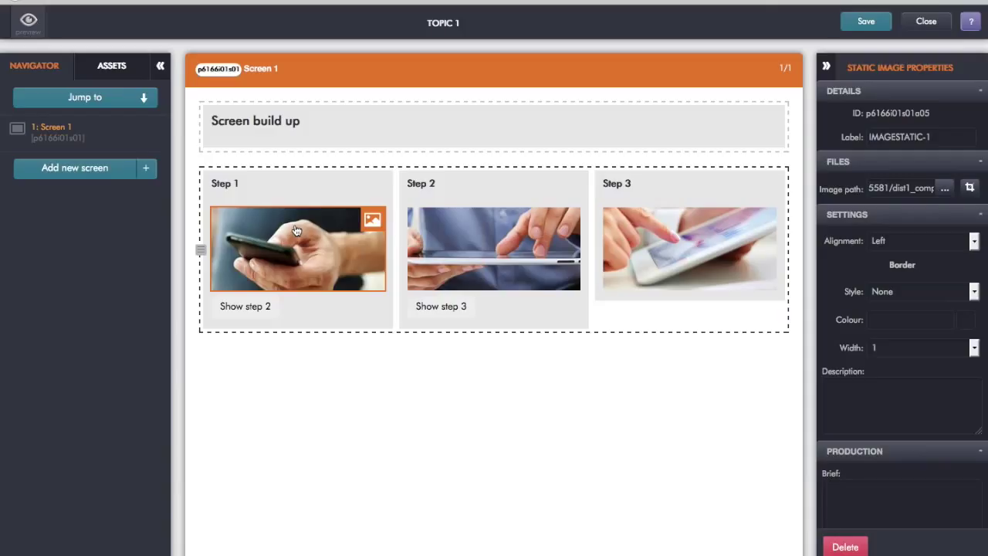
{"action": "left_click", "coordinate": [256, 307]}
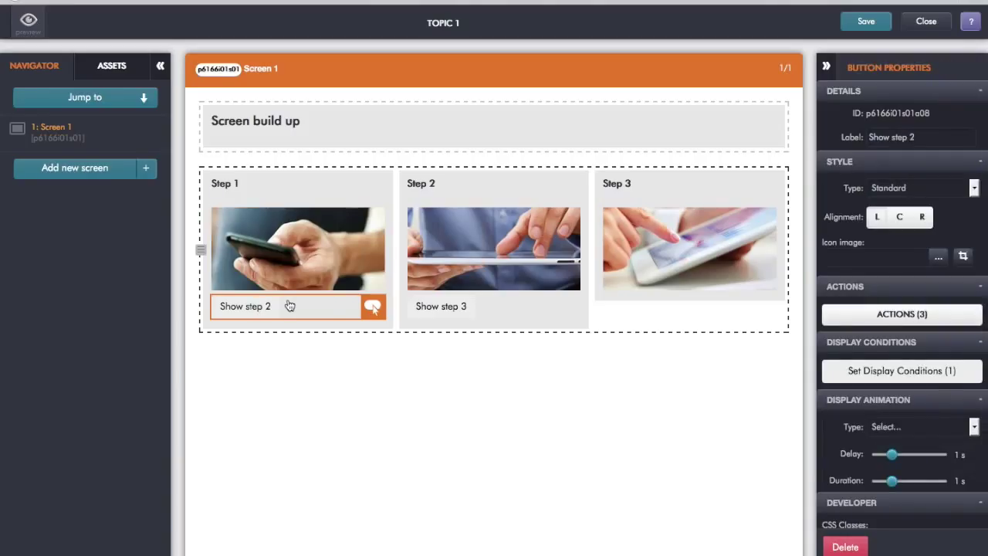
{"action": "left_click", "coordinate": [888, 372]}
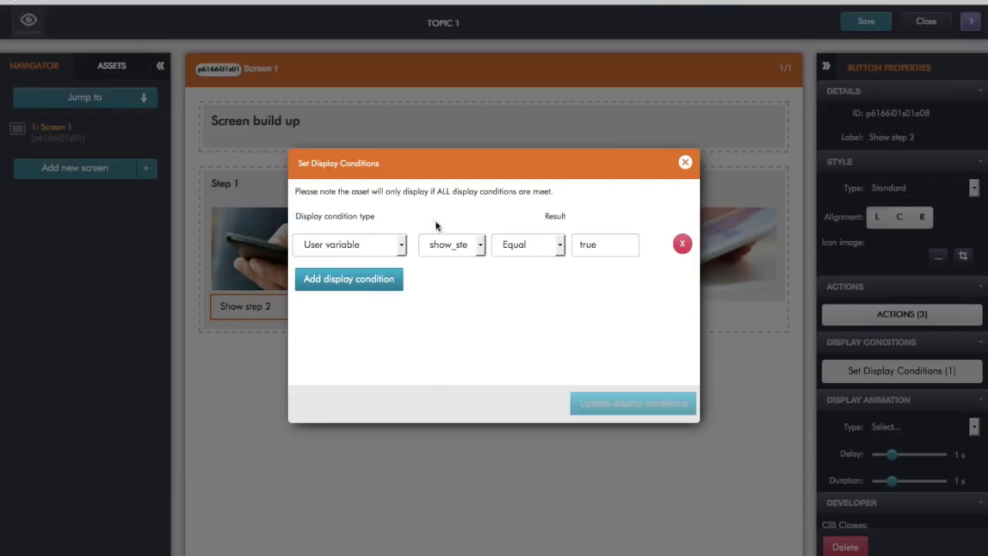
{"action": "left_click", "coordinate": [403, 245]}
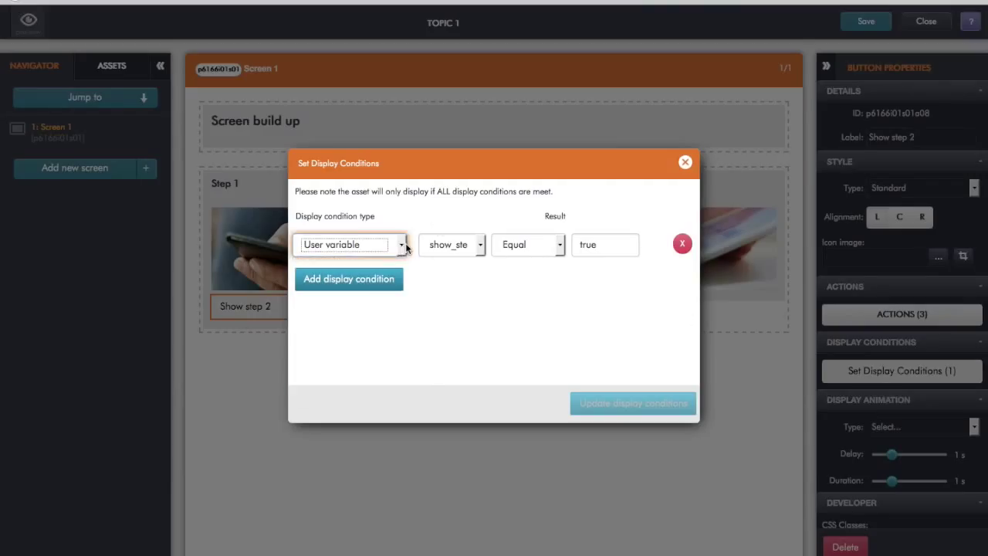
{"action": "left_click", "coordinate": [480, 244]}
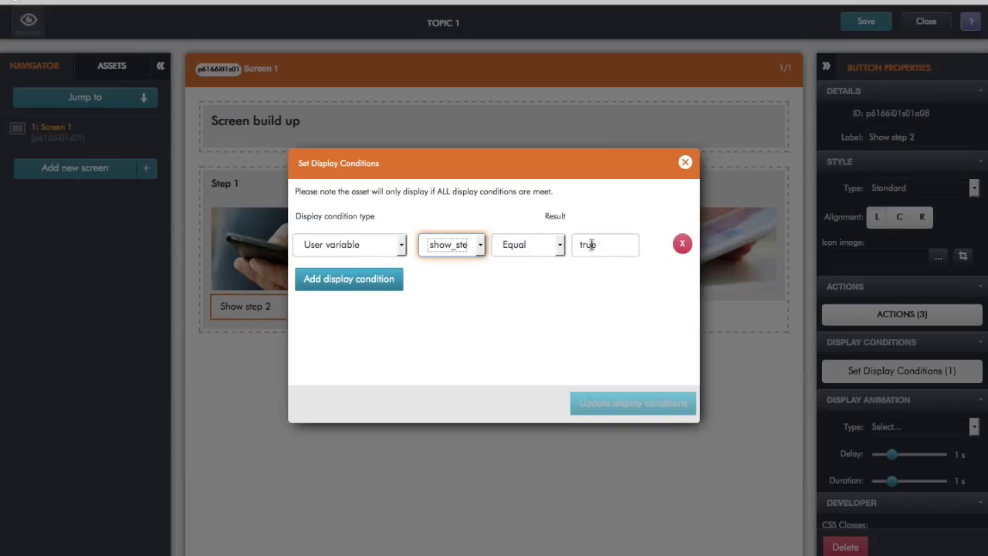
{"action": "left_click", "coordinate": [684, 162]}
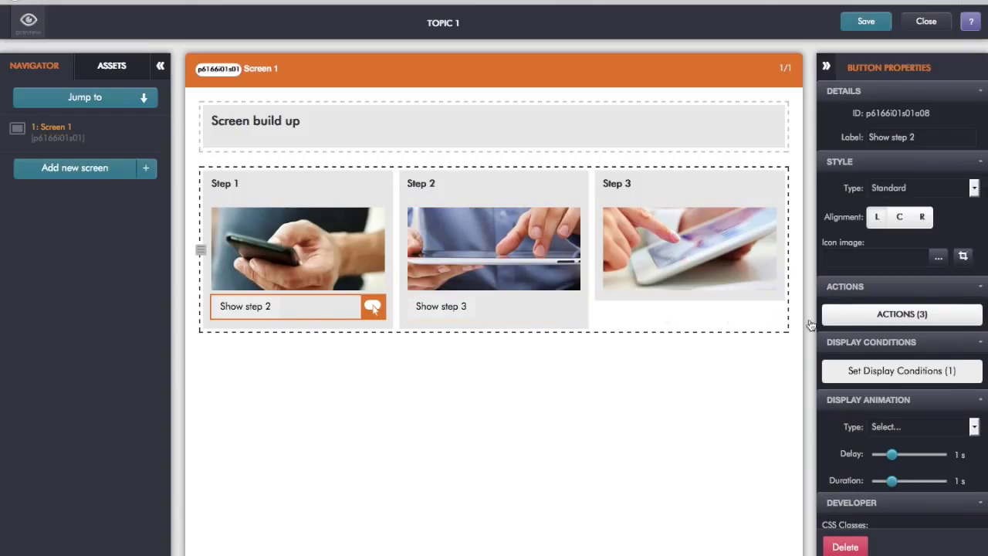
Step: Review the actions of the Show step 2 button, including the available action types and the value assigned to show_step_2
{"action": "left_click", "coordinate": [869, 317]}
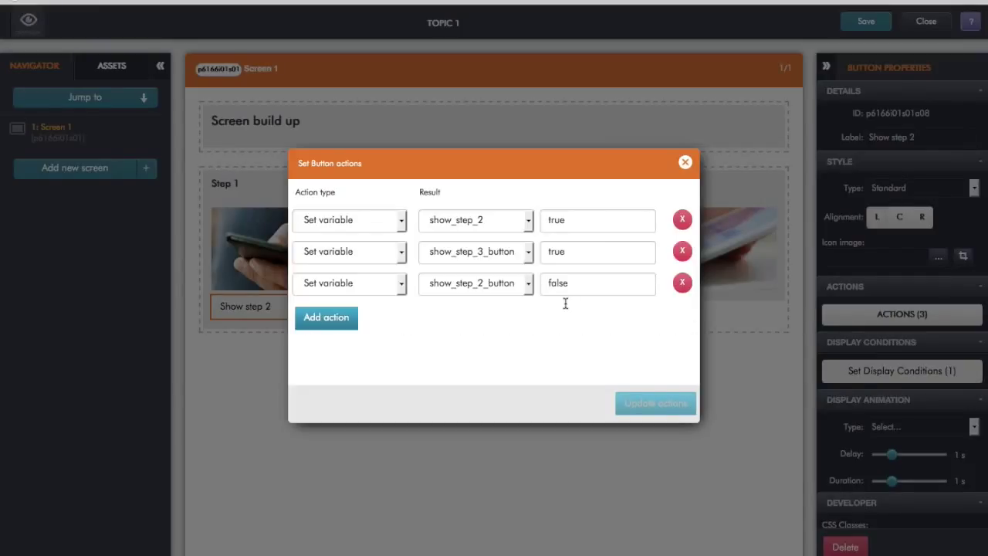
{"action": "left_click", "coordinate": [362, 224]}
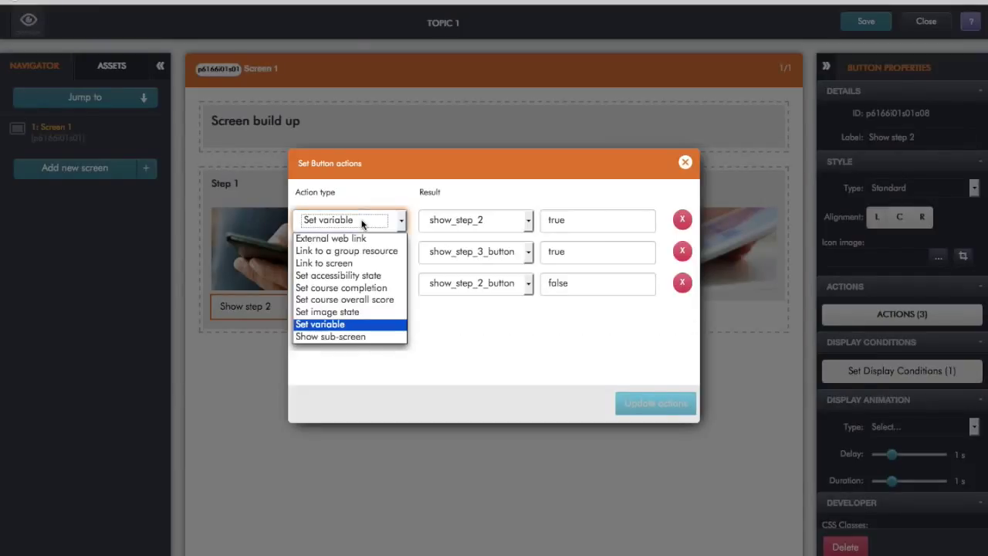
{"action": "left_click", "coordinate": [362, 223]}
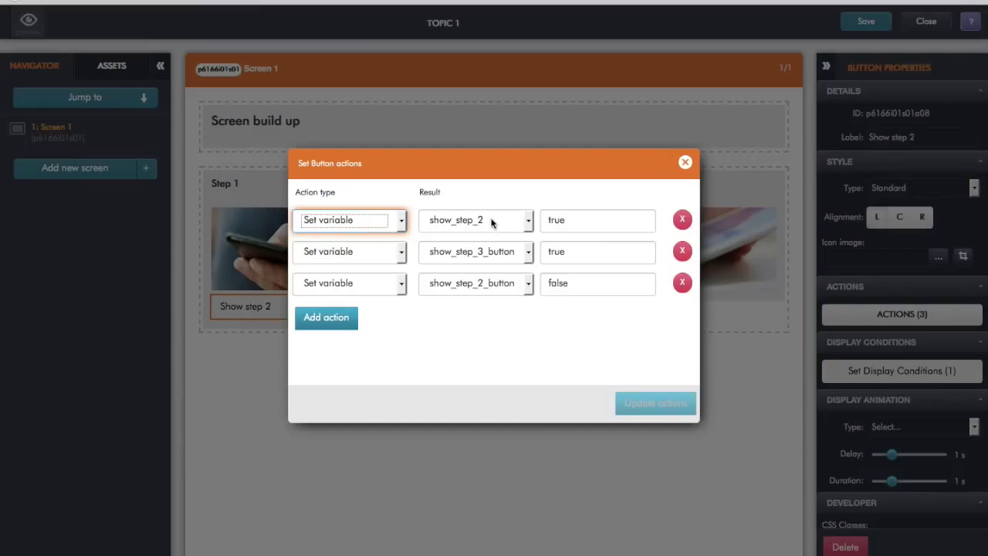
{"action": "left_click", "coordinate": [558, 220]}
{"action": "double_click", "coordinate": [559, 220]}
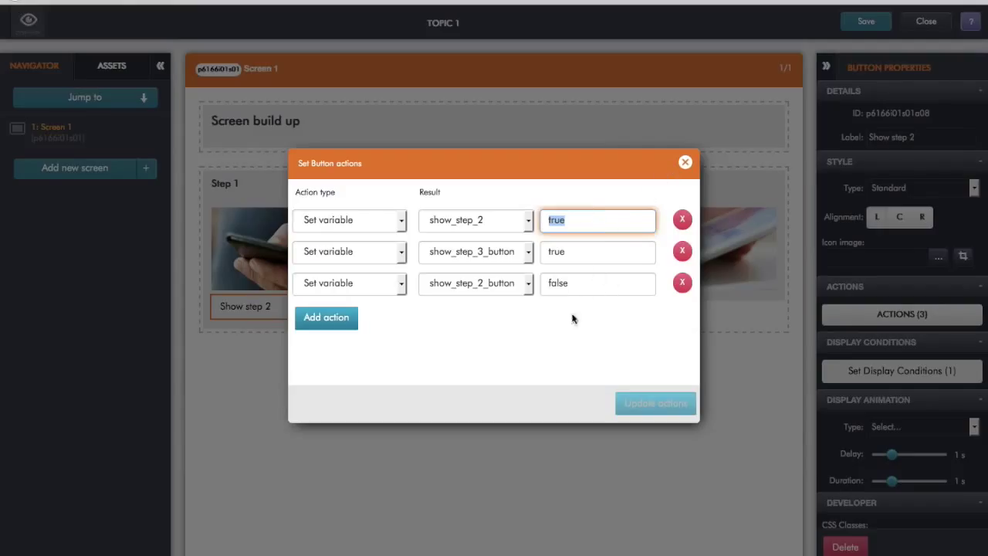
{"action": "left_click", "coordinate": [685, 163]}
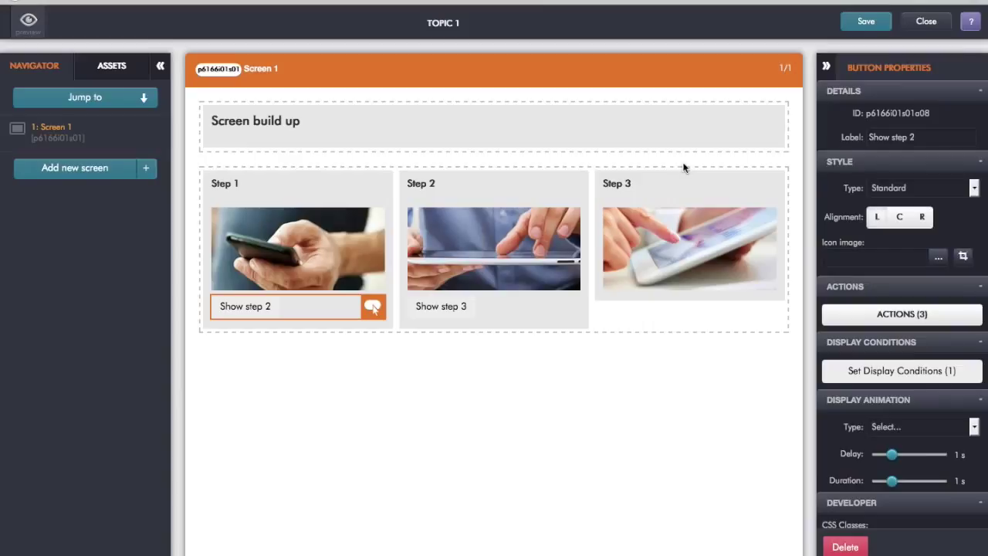
Step: Review the display condition of the Step 2 heading text, checking its condition type and user variable
{"action": "left_click", "coordinate": [436, 191]}
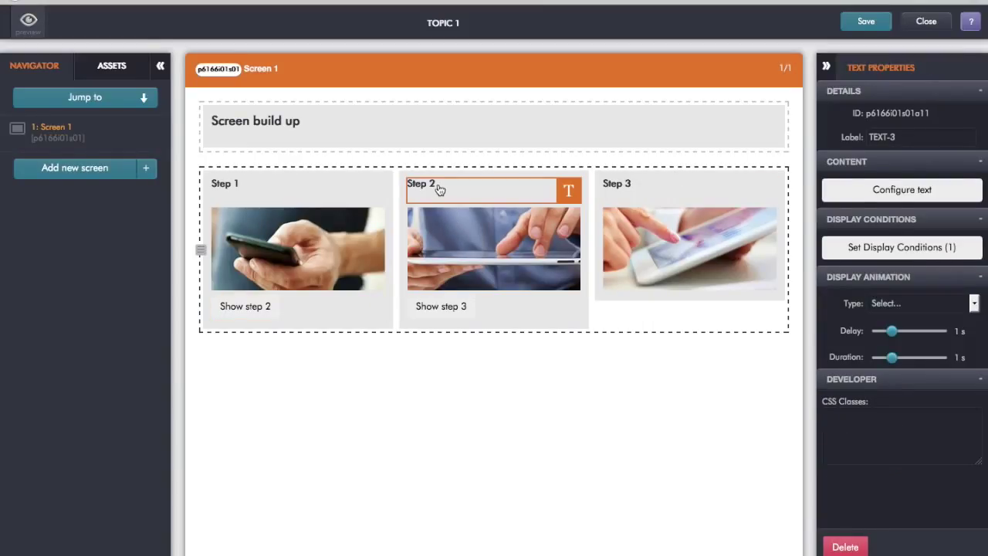
{"action": "left_click", "coordinate": [866, 249]}
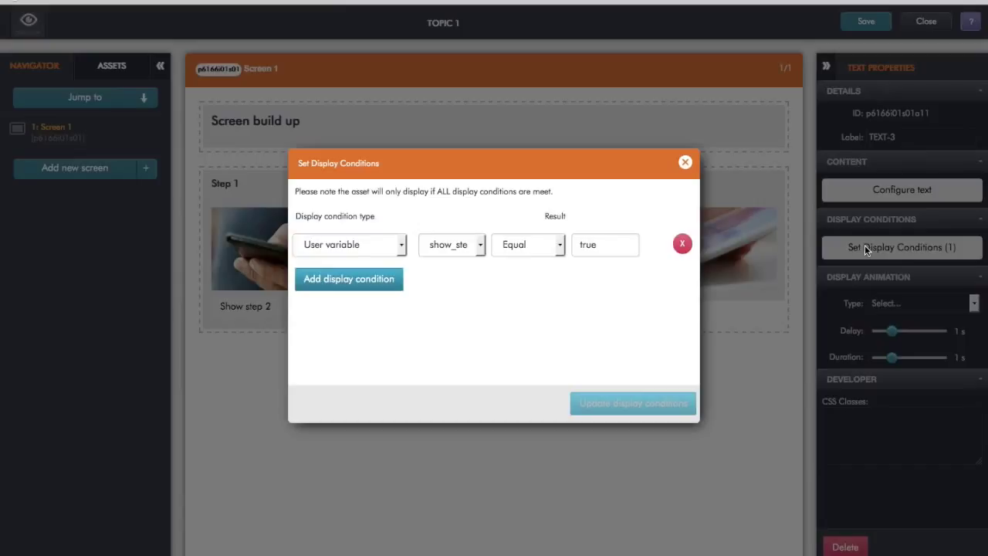
{"action": "left_click", "coordinate": [387, 249]}
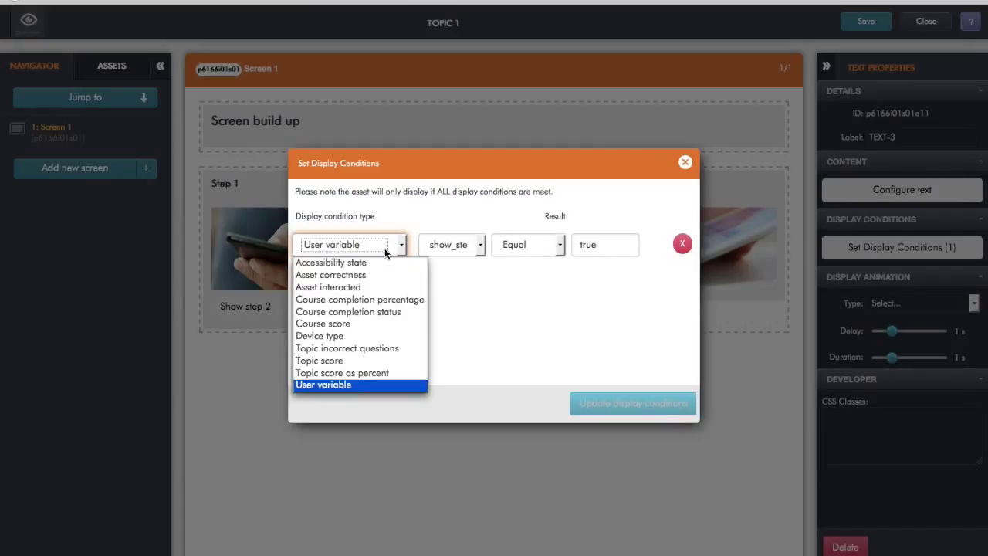
{"action": "left_click", "coordinate": [387, 251]}
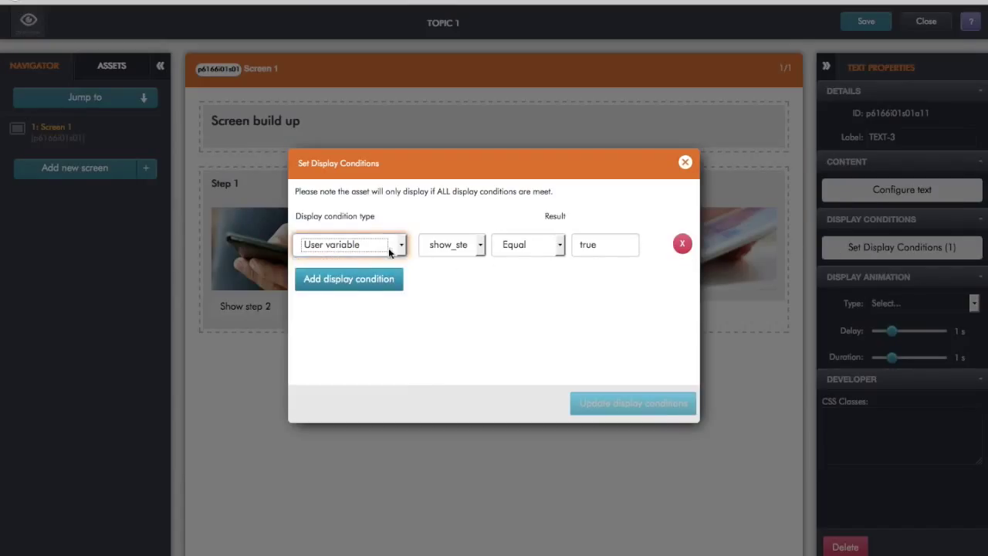
{"action": "left_click", "coordinate": [452, 244]}
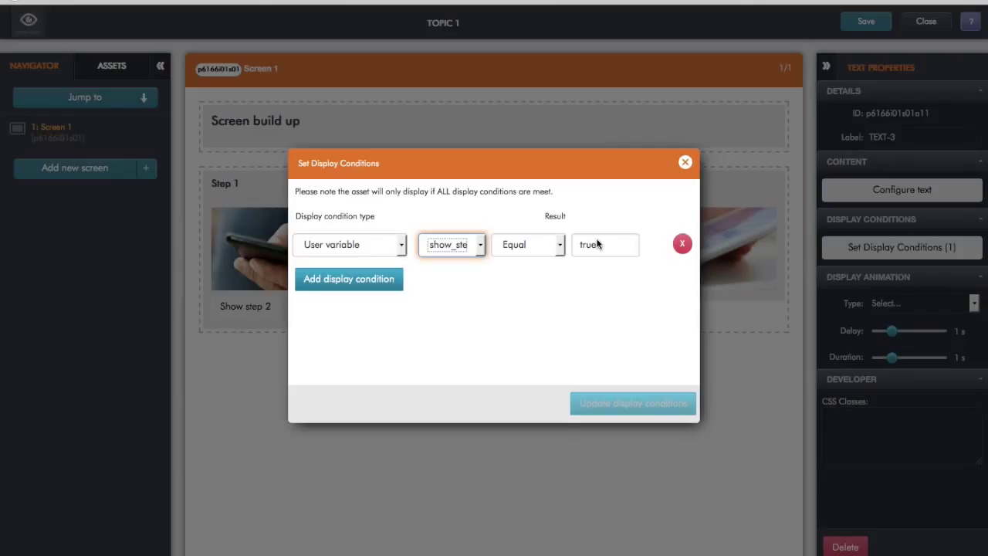
{"action": "left_click", "coordinate": [685, 164]}
Step: Review which user variable controls the display condition of the Step 2 image
{"action": "left_click", "coordinate": [502, 253]}
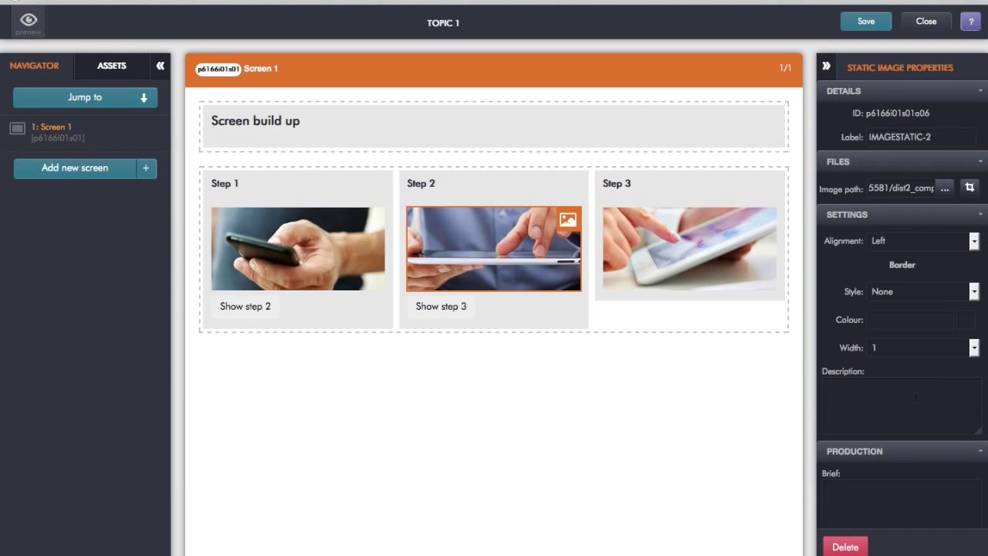
{"action": "scroll", "coordinate": [900, 309], "scroll_direction": "down", "scroll_amount": 2}
{"action": "scroll", "coordinate": [903, 419], "scroll_direction": "down", "scroll_amount": 1}
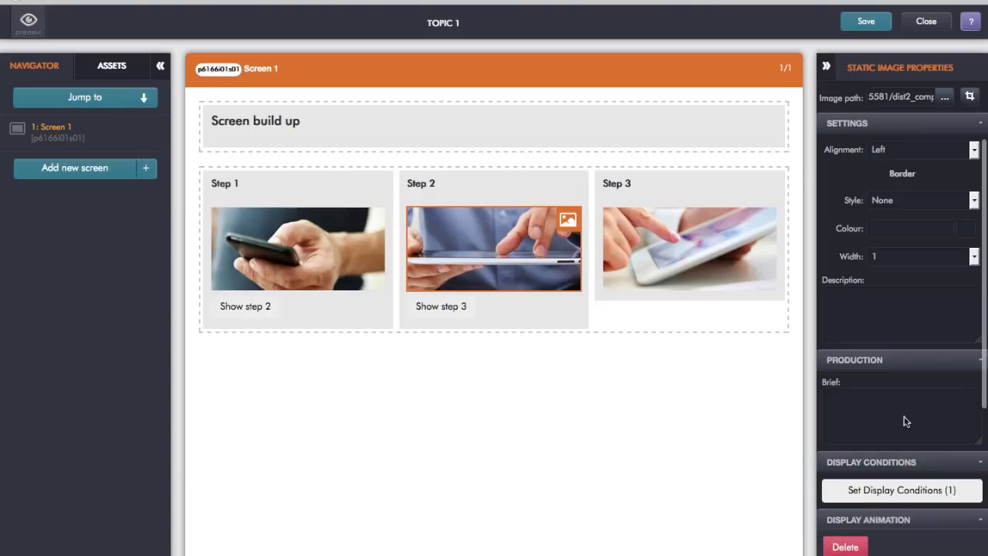
{"action": "left_click", "coordinate": [890, 490]}
{"action": "left_click", "coordinate": [456, 245]}
{"action": "left_click", "coordinate": [456, 245]}
{"action": "left_click", "coordinate": [684, 163]}
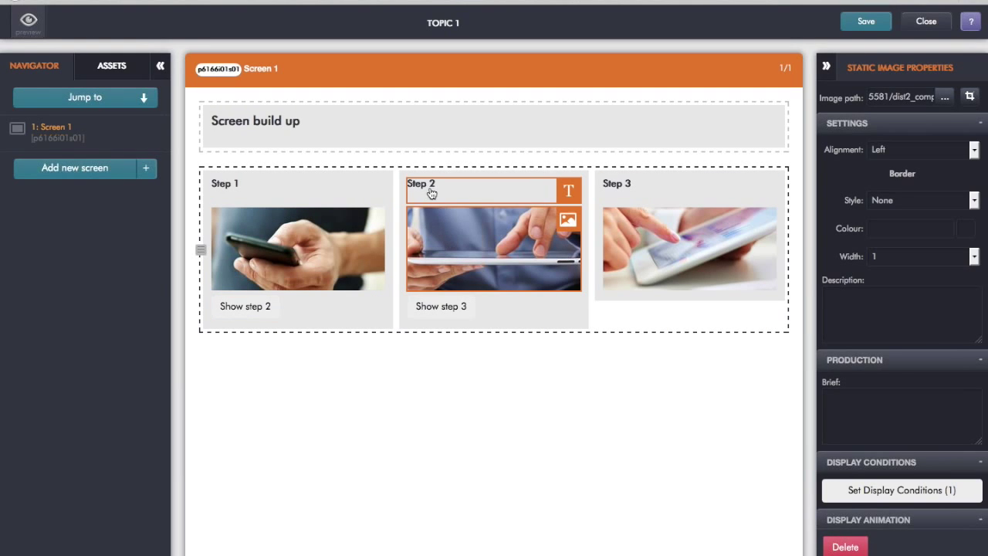
Step: Review the display condition of the Show step 3 button, checking which user variable it uses
{"action": "left_click", "coordinate": [450, 312]}
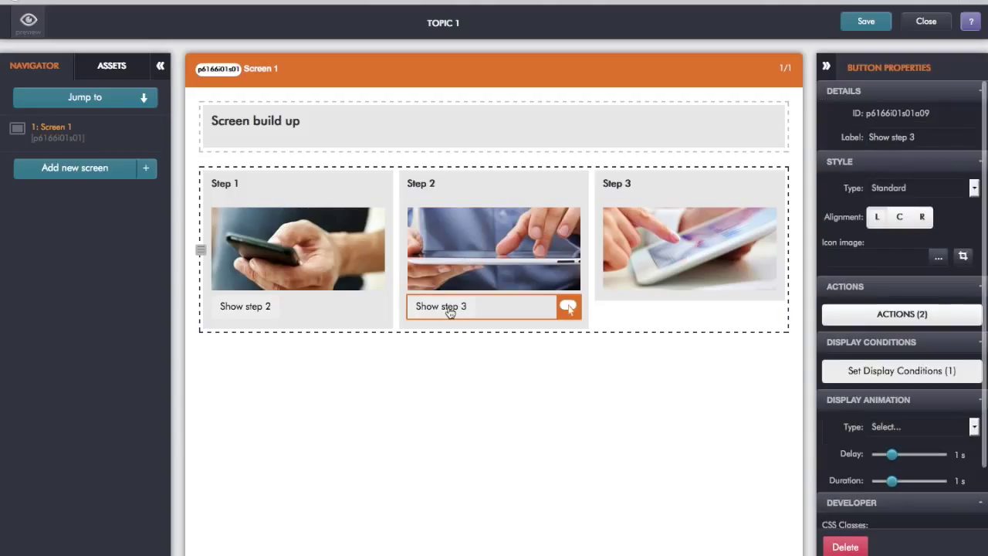
{"action": "left_click", "coordinate": [869, 370]}
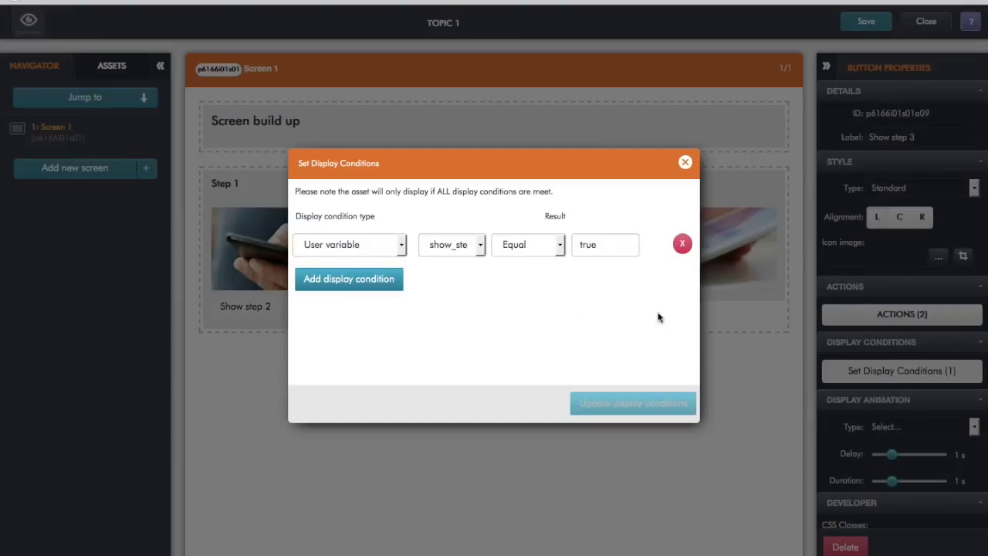
{"action": "left_click", "coordinate": [461, 246]}
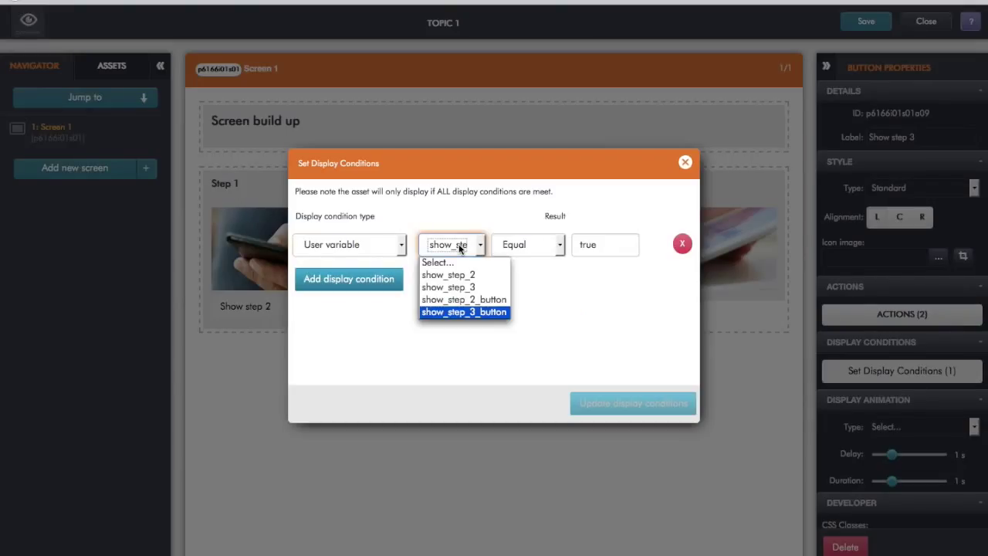
{"action": "left_click", "coordinate": [463, 246]}
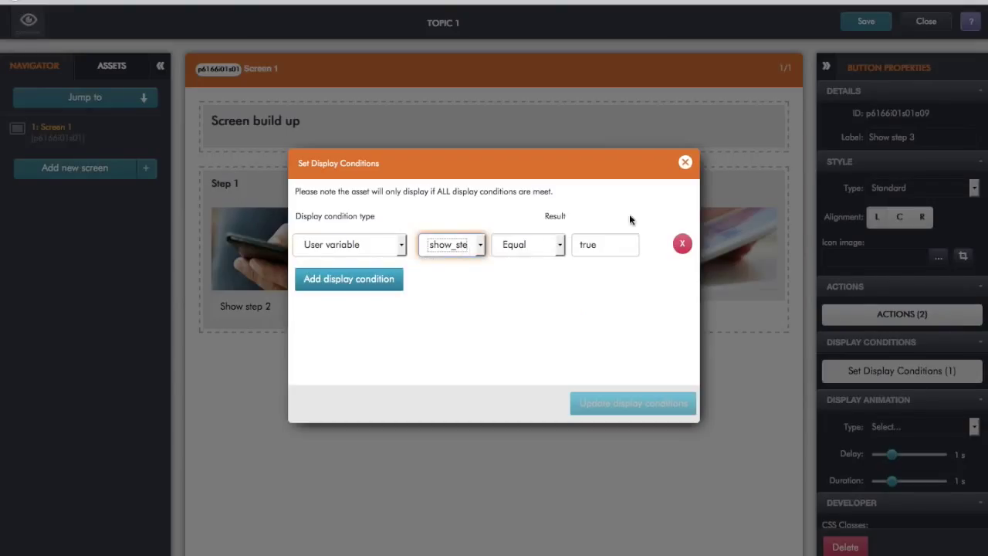
{"action": "left_click", "coordinate": [685, 162]}
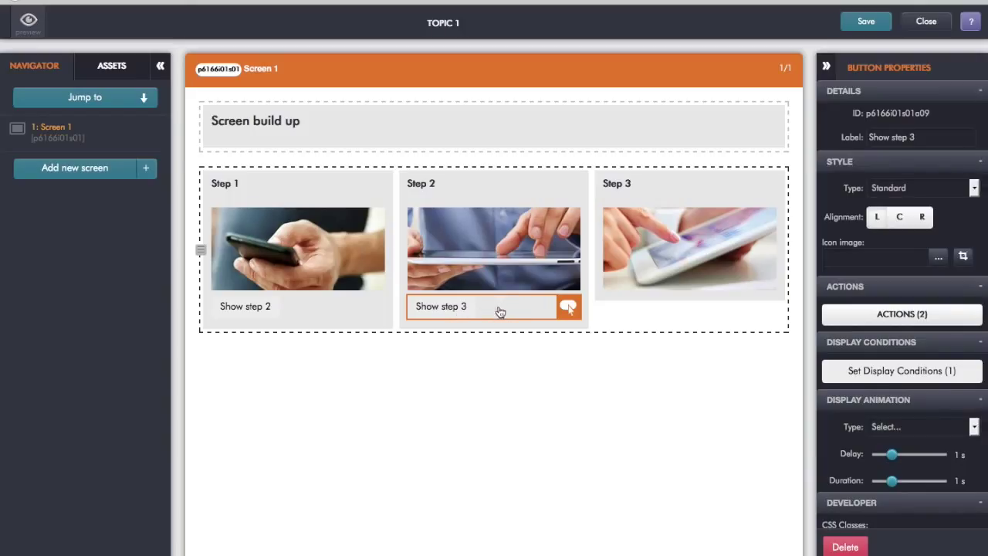
Step: Review the actions of the Show step 3 button, checking the values assigned to show_step_3 and show_step_3_button
{"action": "left_click", "coordinate": [874, 316]}
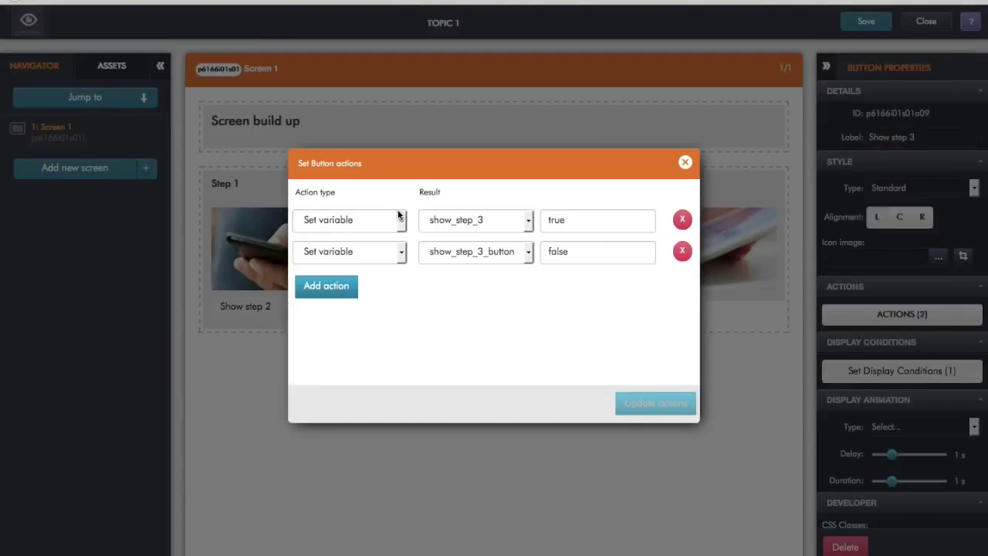
{"action": "left_click", "coordinate": [489, 222]}
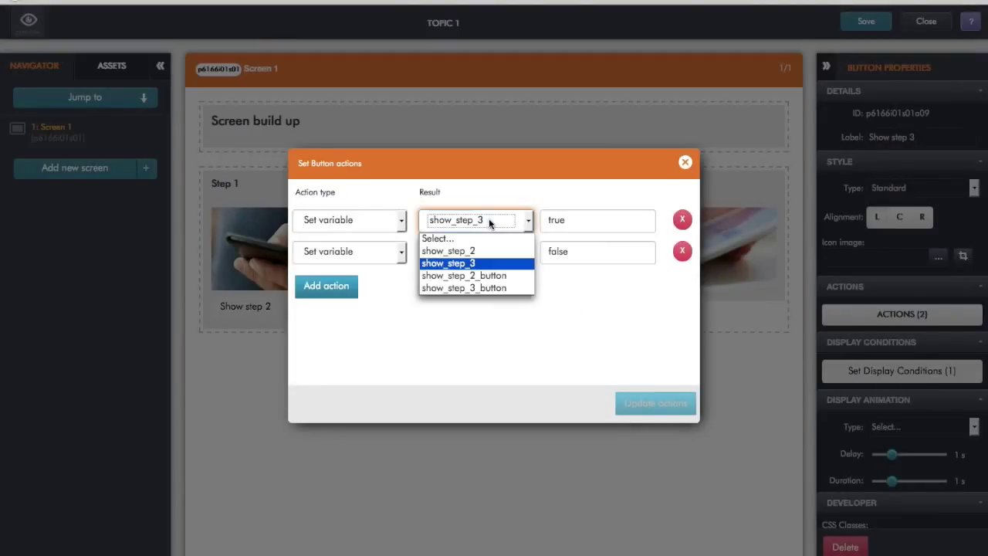
{"action": "left_click", "coordinate": [489, 222]}
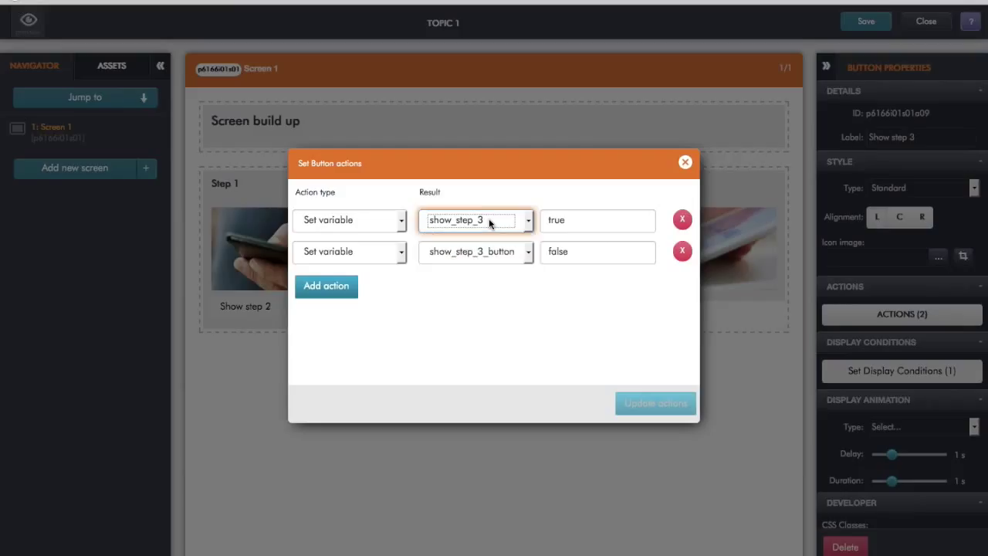
{"action": "left_click", "coordinate": [559, 220]}
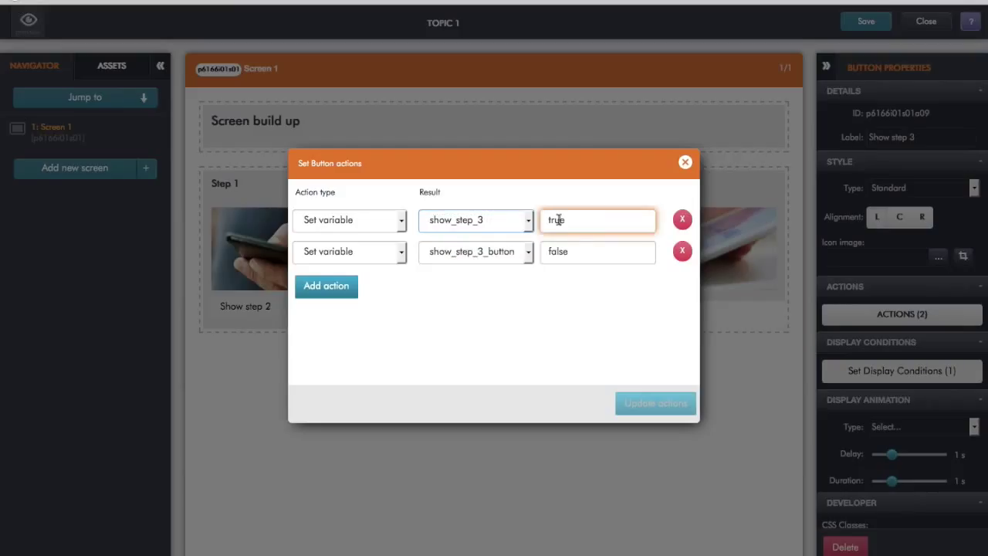
{"action": "double_click", "coordinate": [559, 220]}
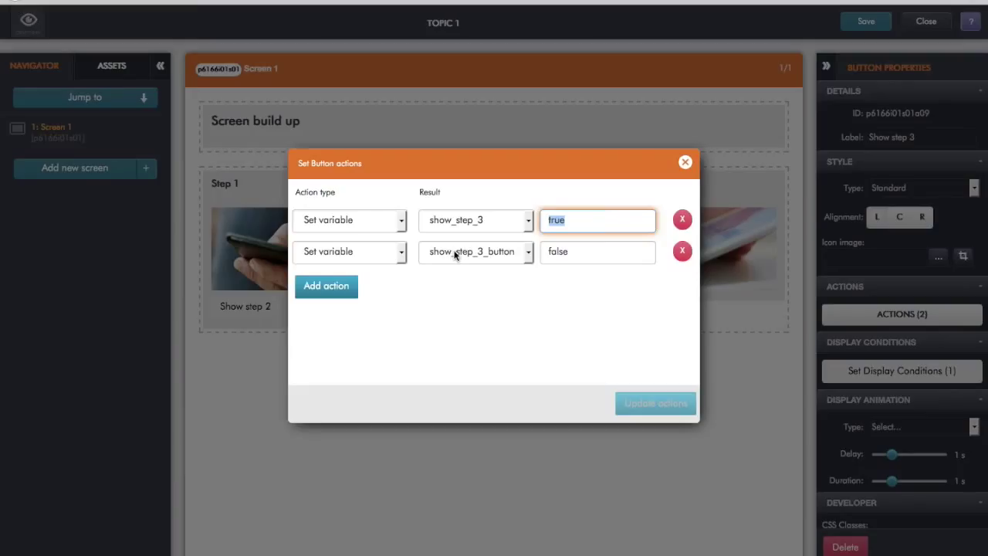
{"action": "left_click", "coordinate": [554, 251]}
{"action": "double_click", "coordinate": [554, 251]}
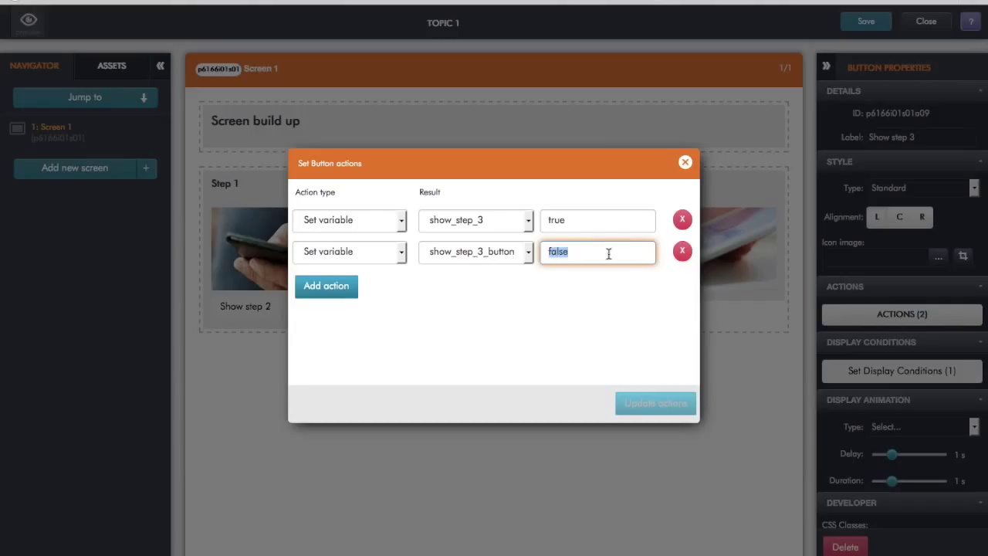
{"action": "left_click", "coordinate": [685, 163]}
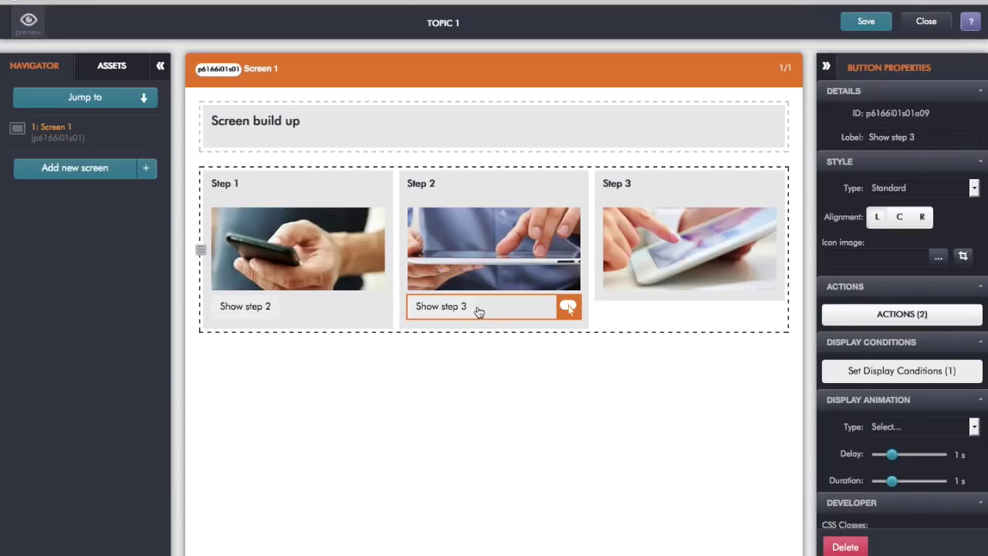
Step: Review the display condition of the Step 3 heading text, checking which user variable it uses
{"action": "left_click", "coordinate": [638, 193]}
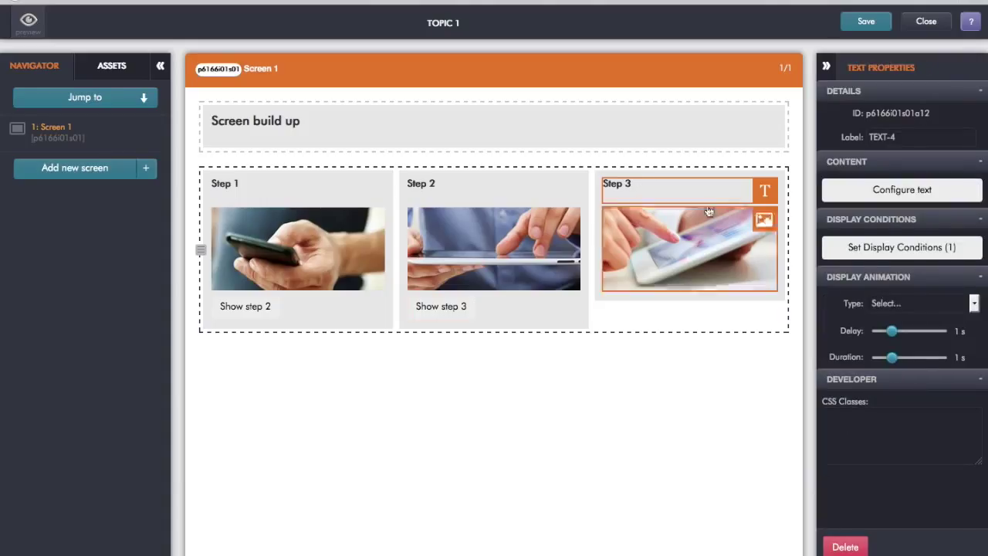
{"action": "left_click", "coordinate": [878, 254]}
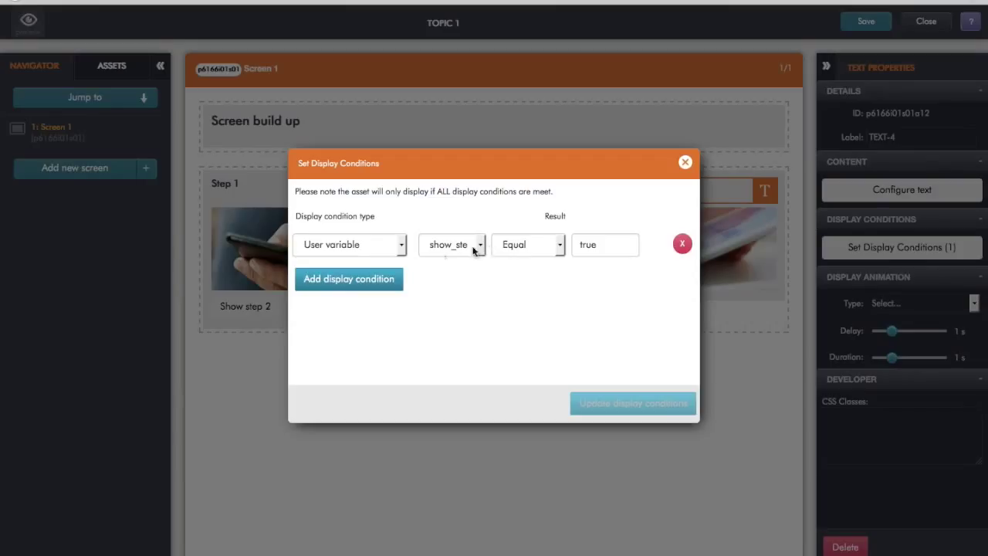
{"action": "left_click", "coordinate": [444, 246]}
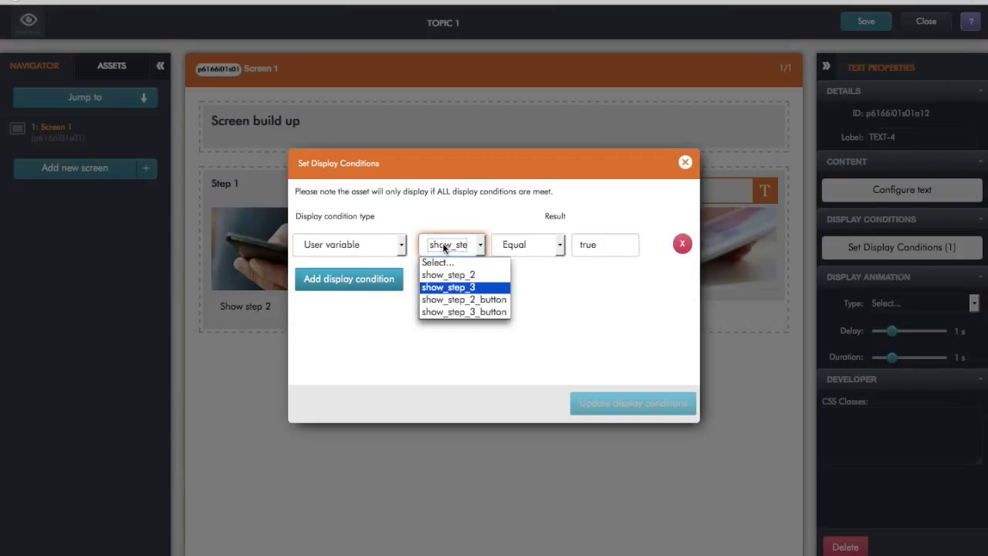
{"action": "left_click", "coordinate": [445, 246]}
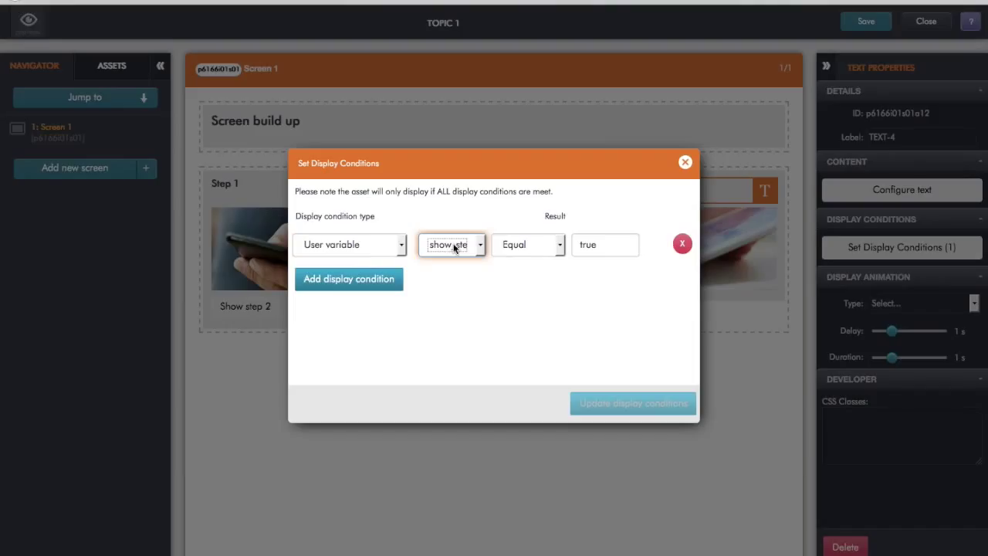
{"action": "left_click", "coordinate": [686, 164]}
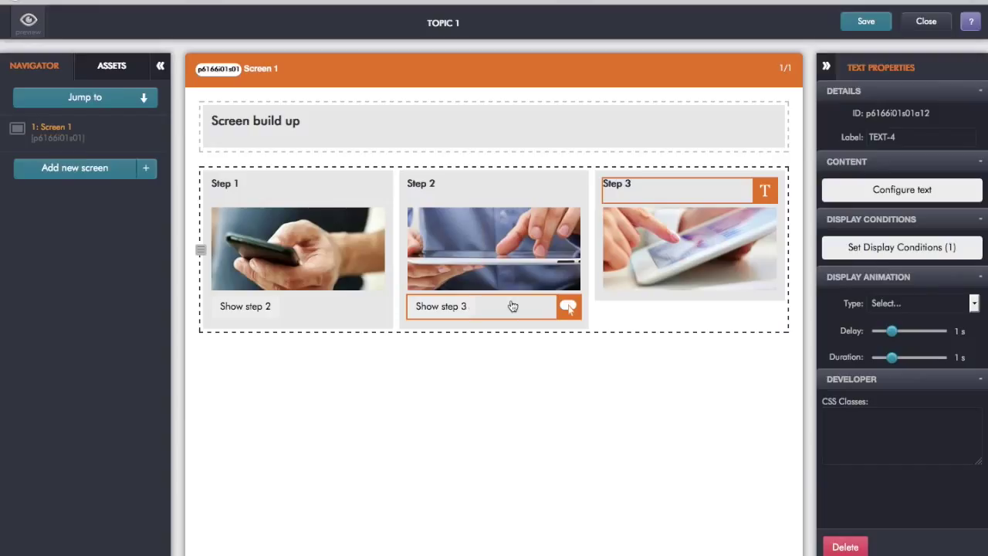
Step: Review which user variable controls the display condition of the Step 3 image
{"action": "left_click", "coordinate": [688, 257]}
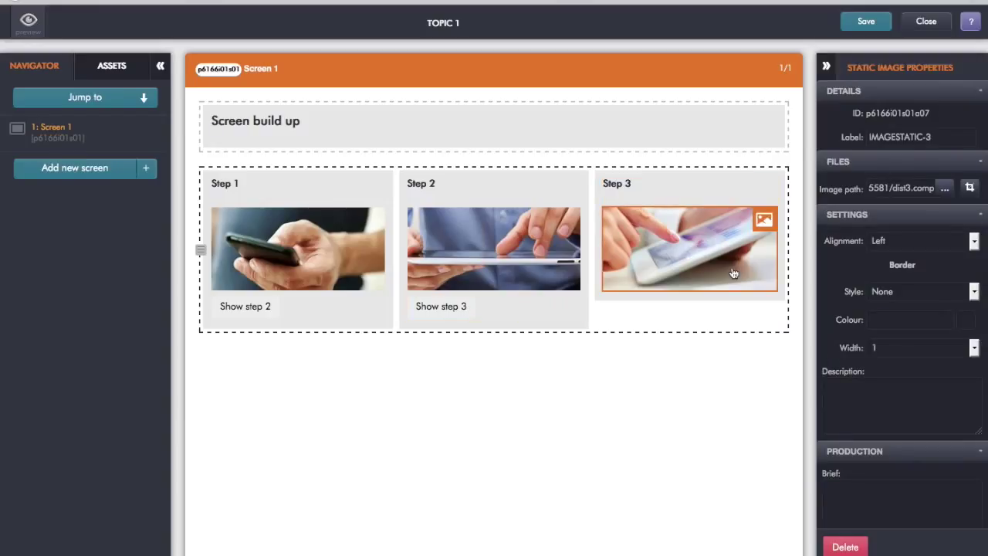
{"action": "scroll", "coordinate": [898, 362], "scroll_direction": "down", "scroll_amount": 5}
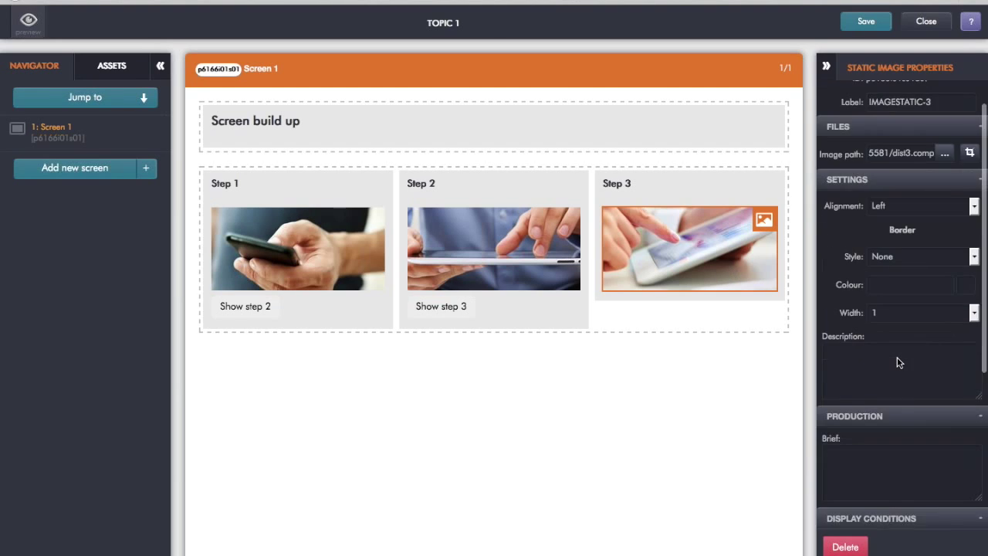
{"action": "left_click", "coordinate": [888, 341]}
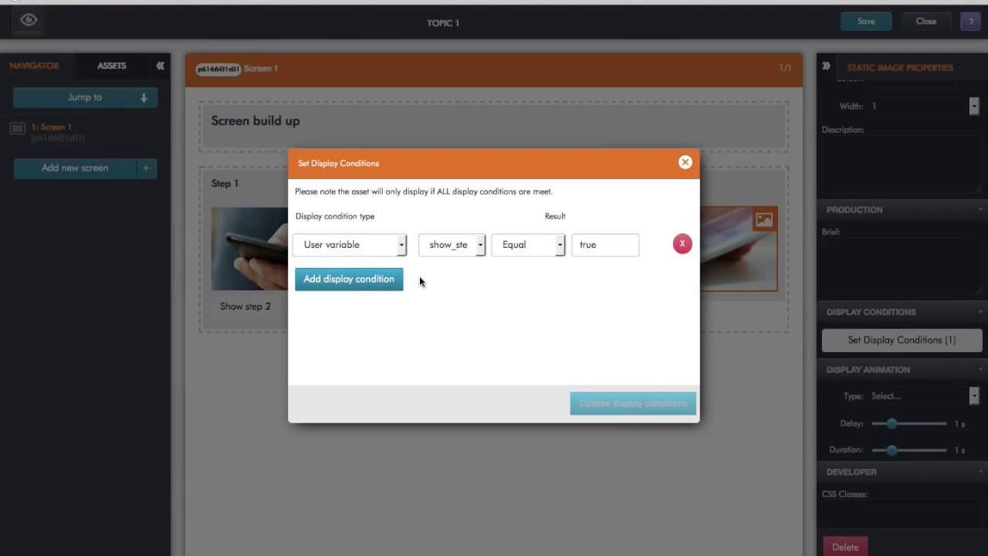
{"action": "left_click", "coordinate": [442, 247]}
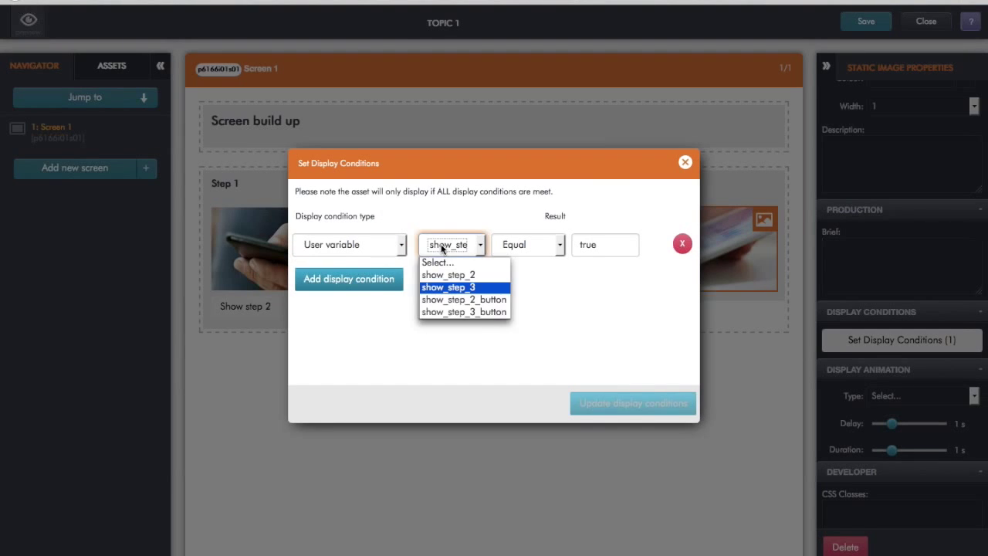
{"action": "left_click", "coordinate": [443, 247]}
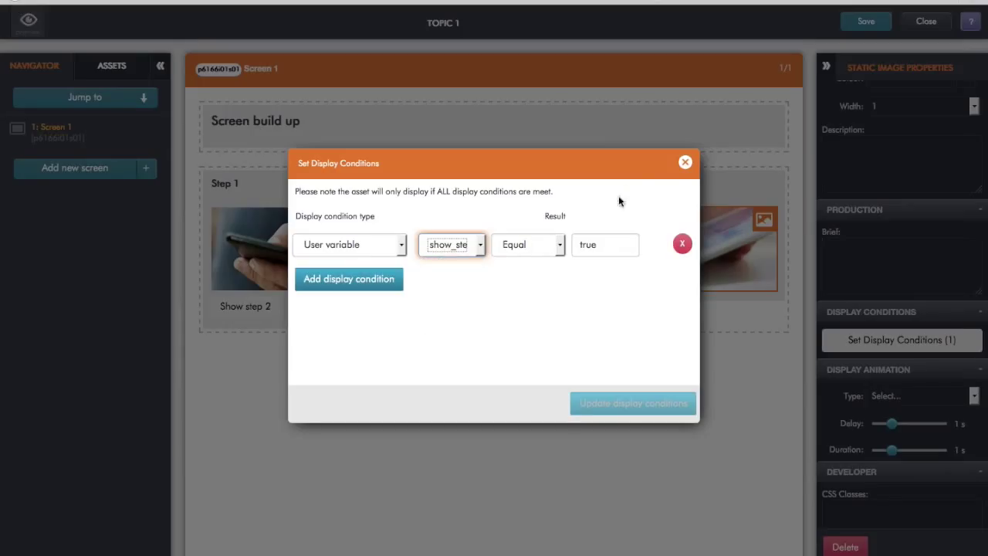
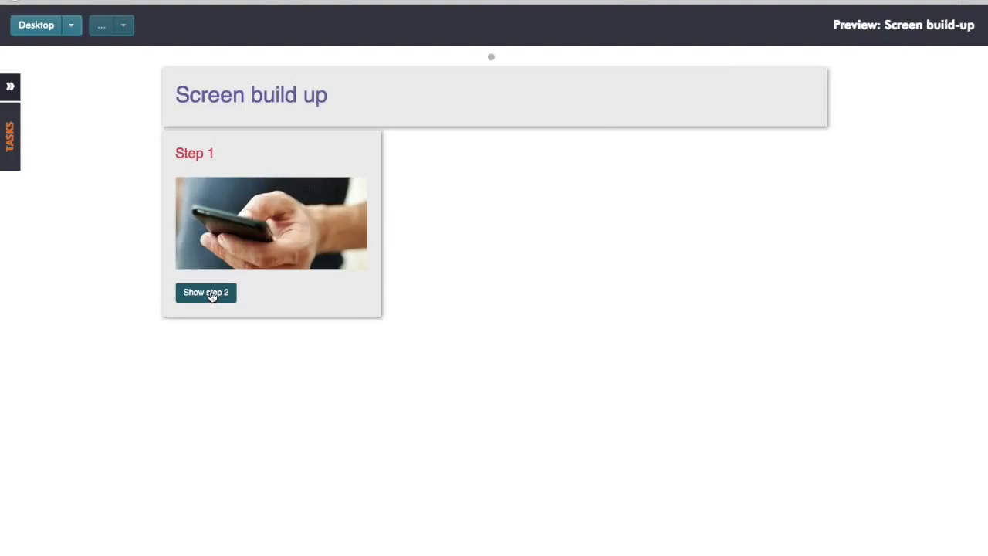
Step: Test the screen build-up in the preview by revealing step 2 and step 3 with their buttons
{"action": "left_click", "coordinate": [207, 293]}
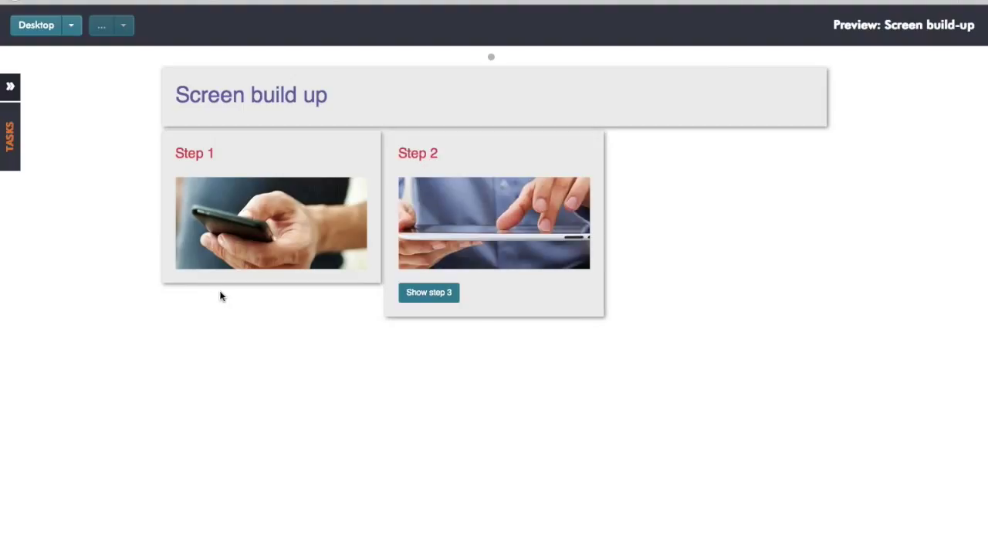
{"action": "left_click", "coordinate": [434, 292]}
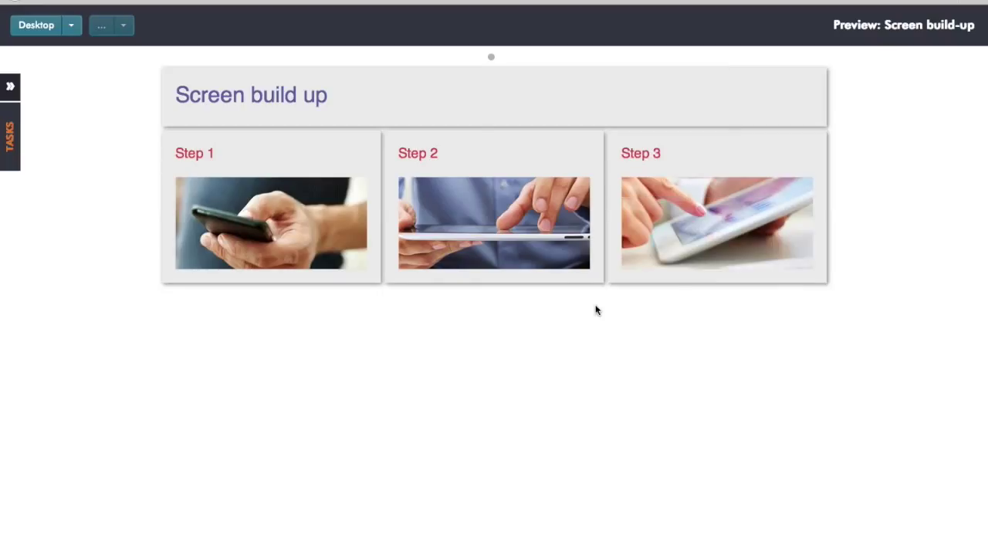